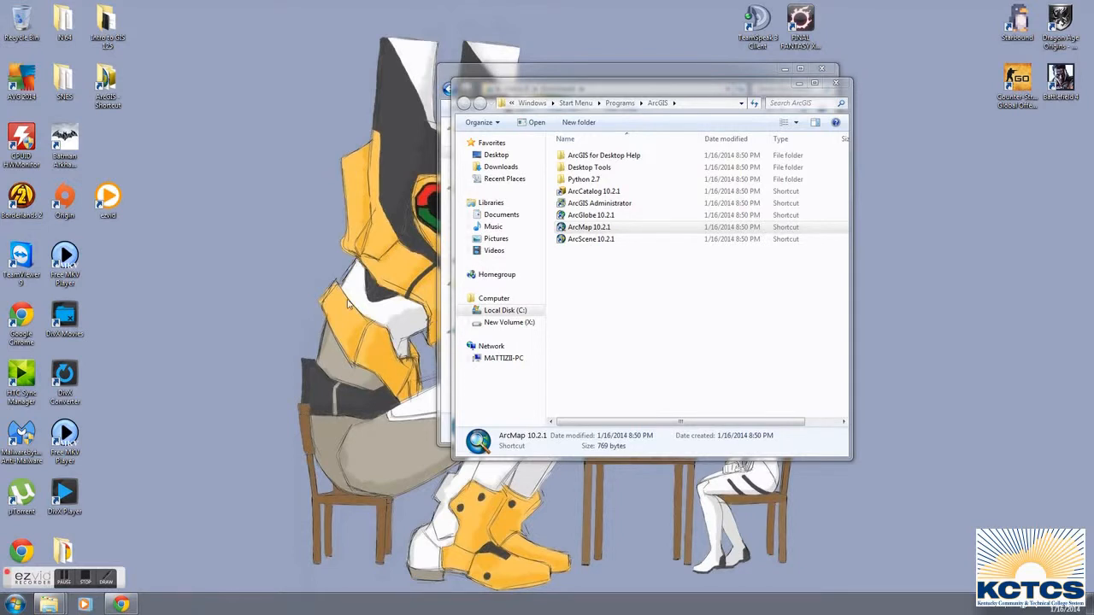
Switch to Chrome and open the ArcGIS for Desktop trial page from the Free Trials section of Esri's products.
left_click(121, 605)
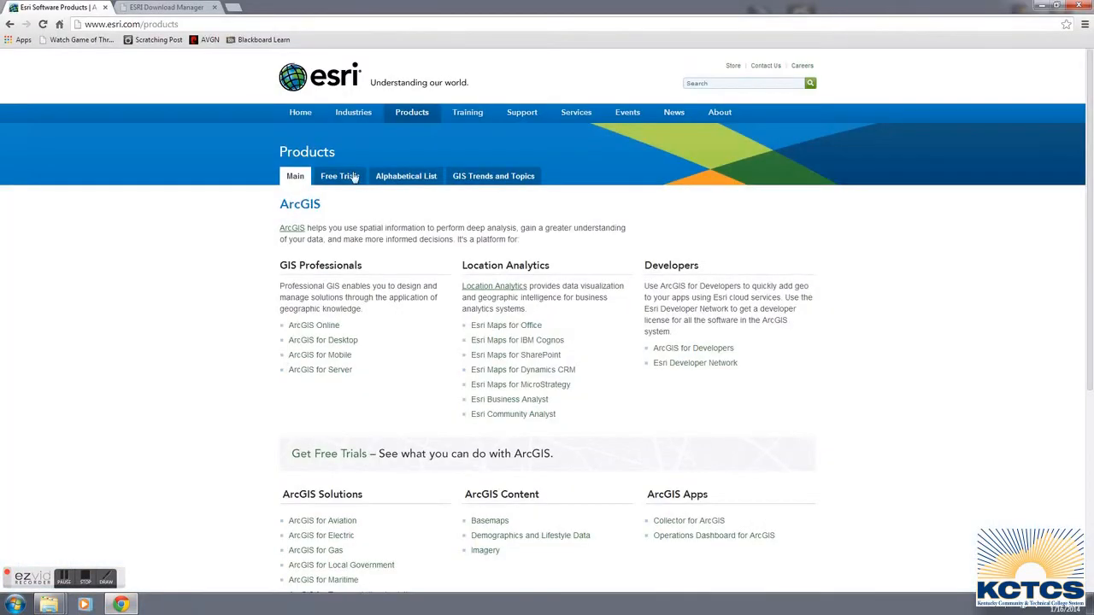
left_click(330, 86)
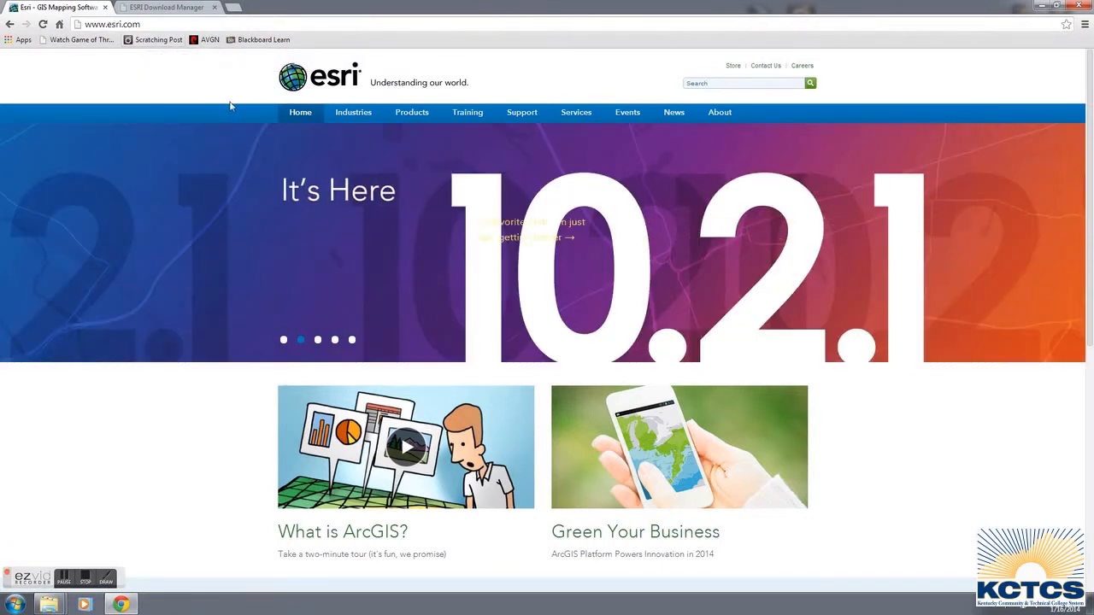
left_click(423, 117)
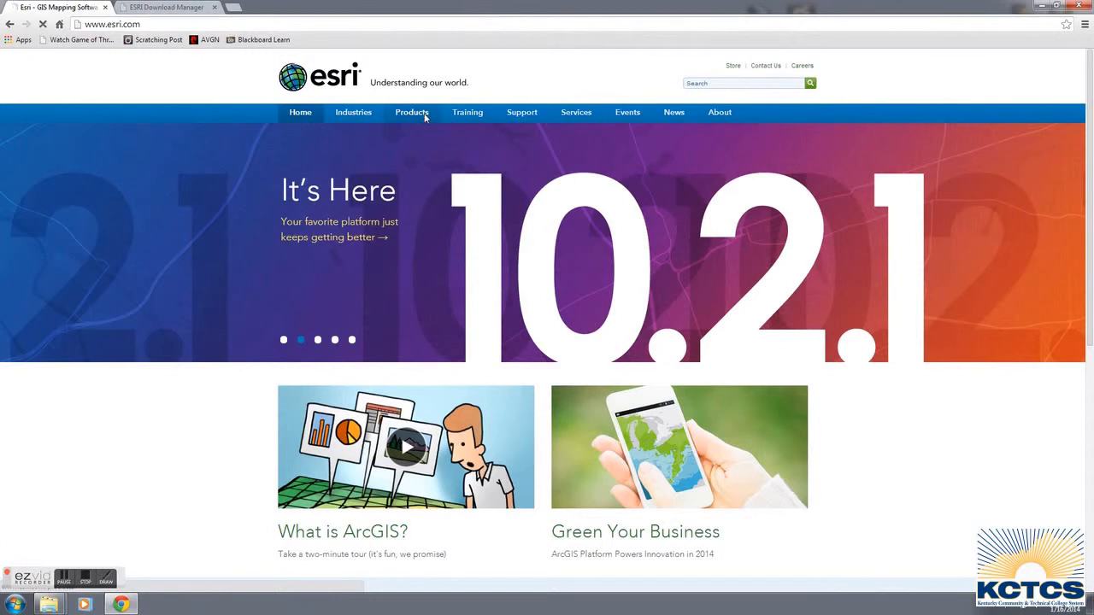
left_click(348, 179)
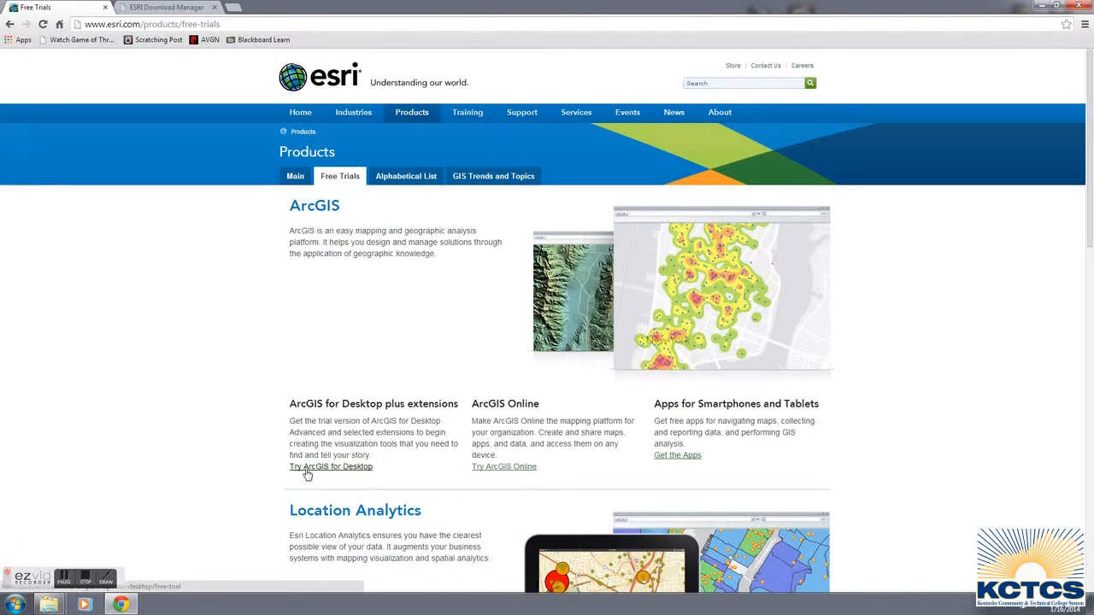
left_click(352, 472)
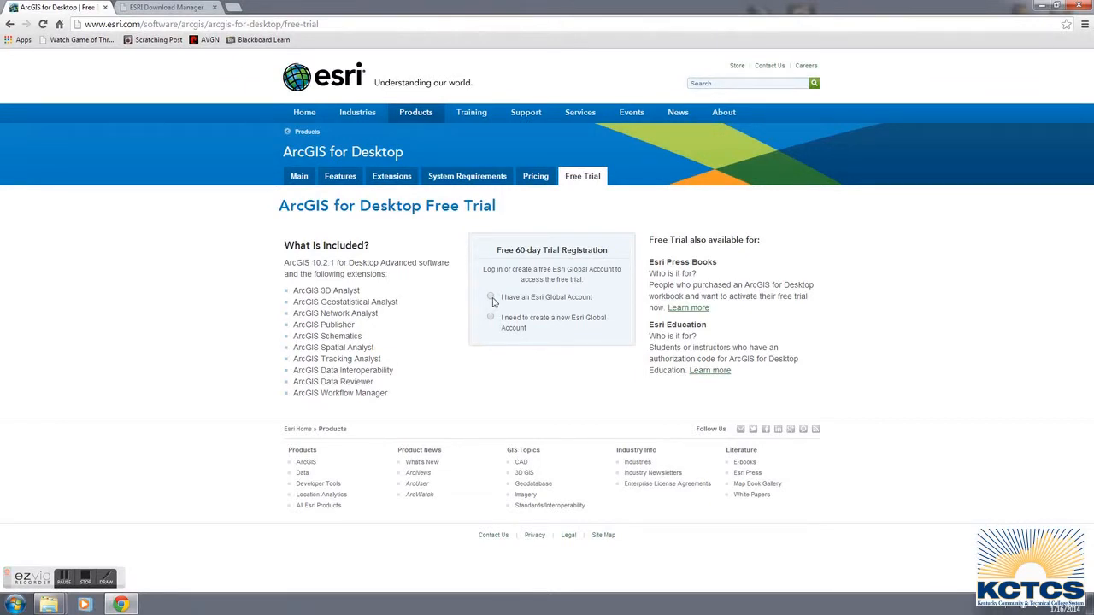
Sign in to the 60-day trial registration with an existing Esri Global Account, entering the user name and account password.
left_click_drag(509, 251, 584, 248)
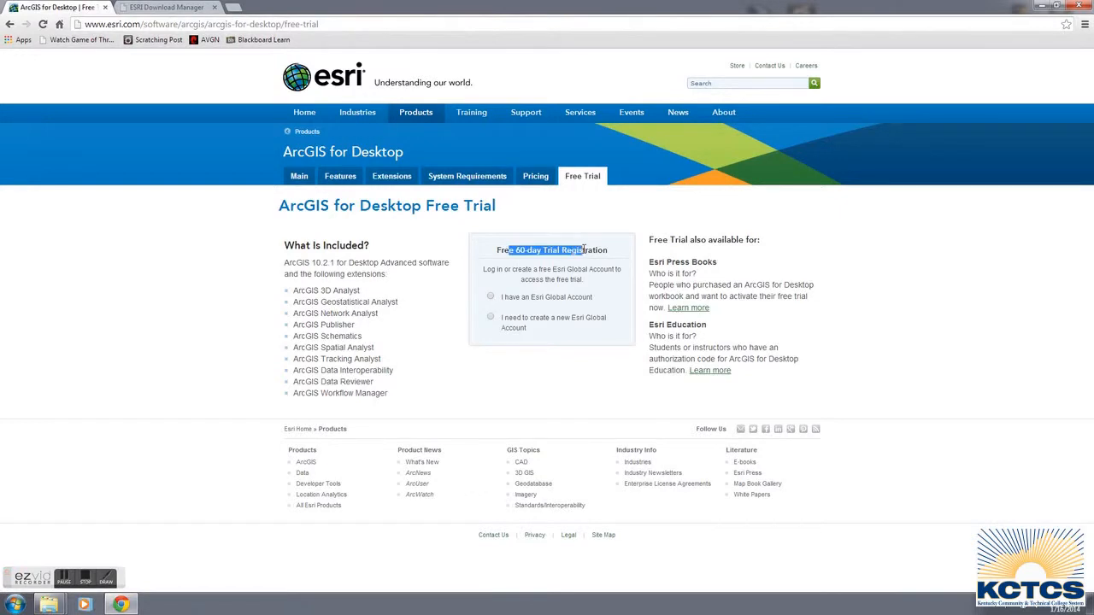
left_click(582, 267)
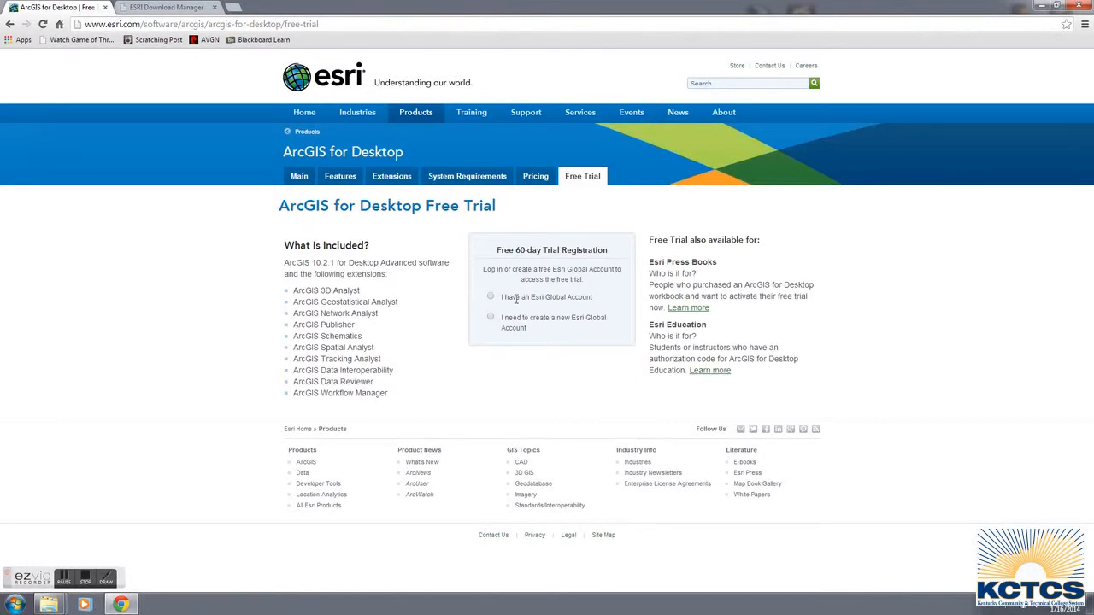
left_click(491, 297)
left_click(526, 395)
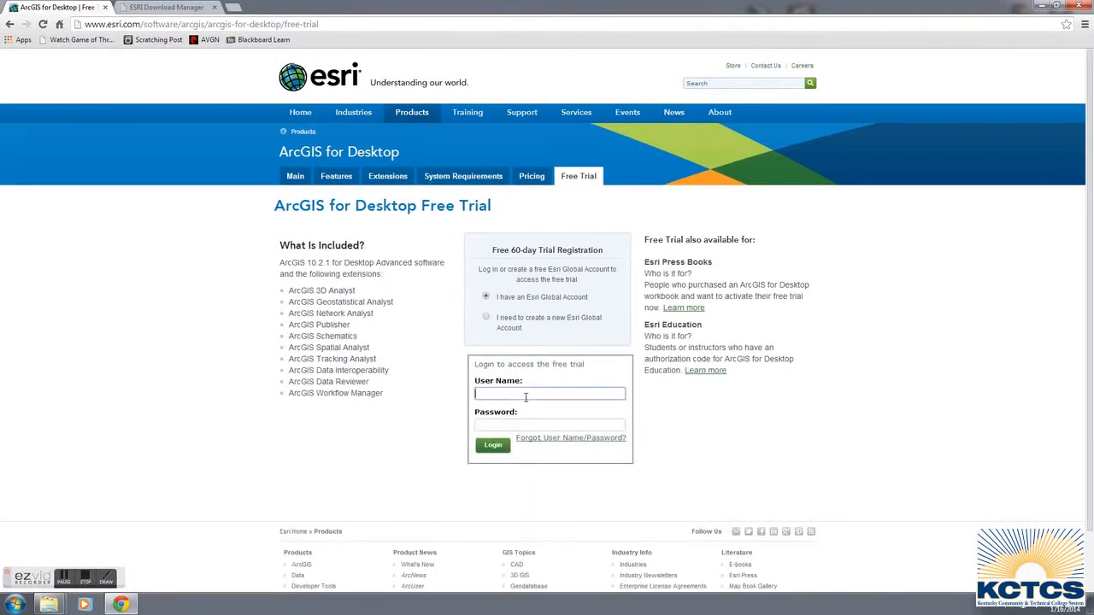
type("lkgreer1023")
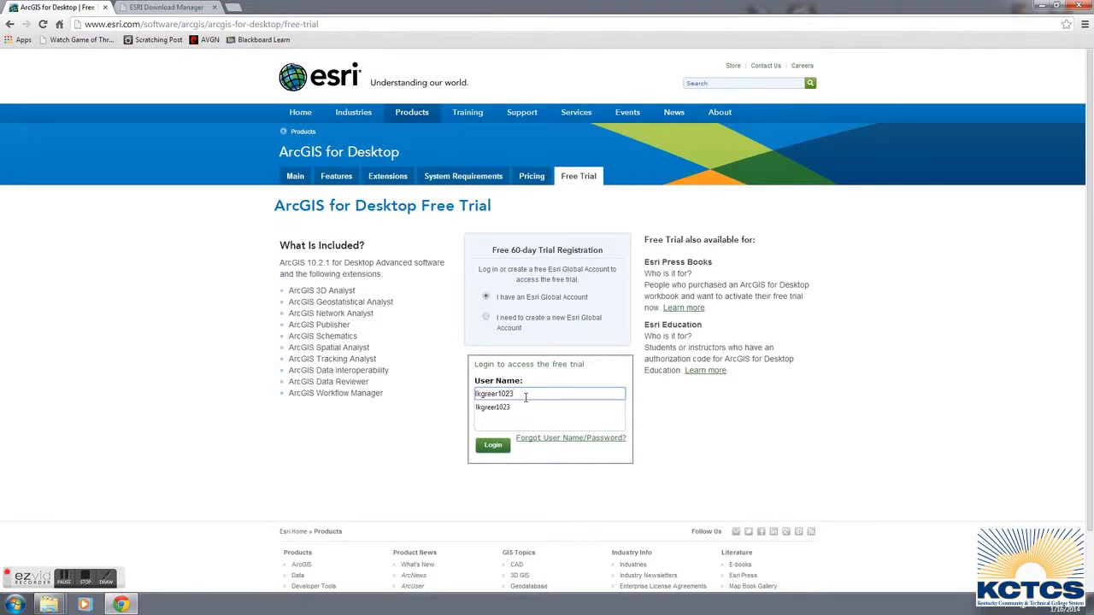
key("Tab")
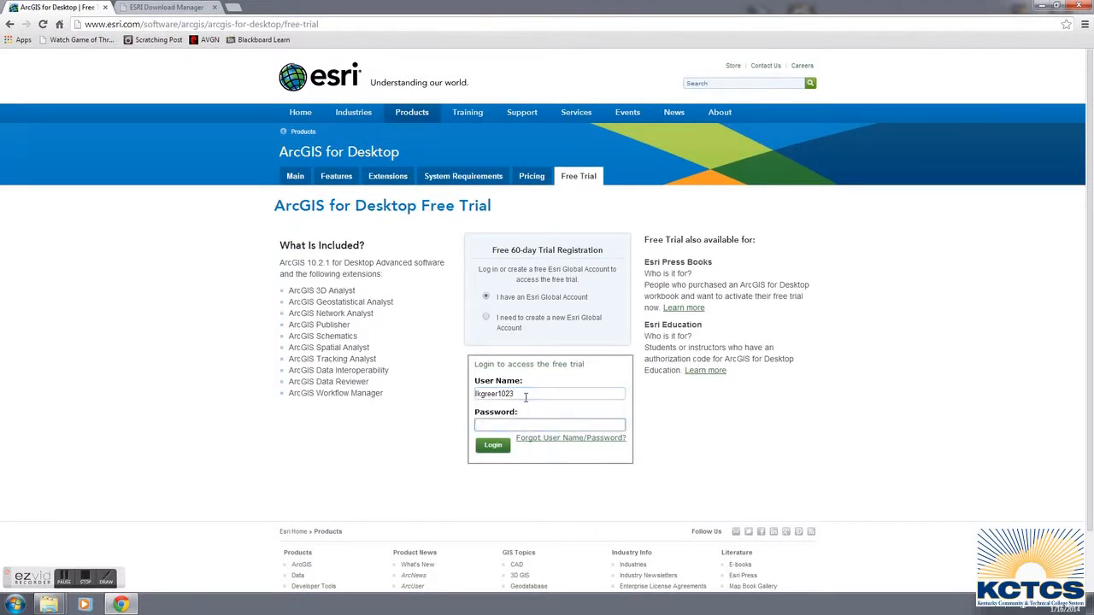
type("********")
key("Return")
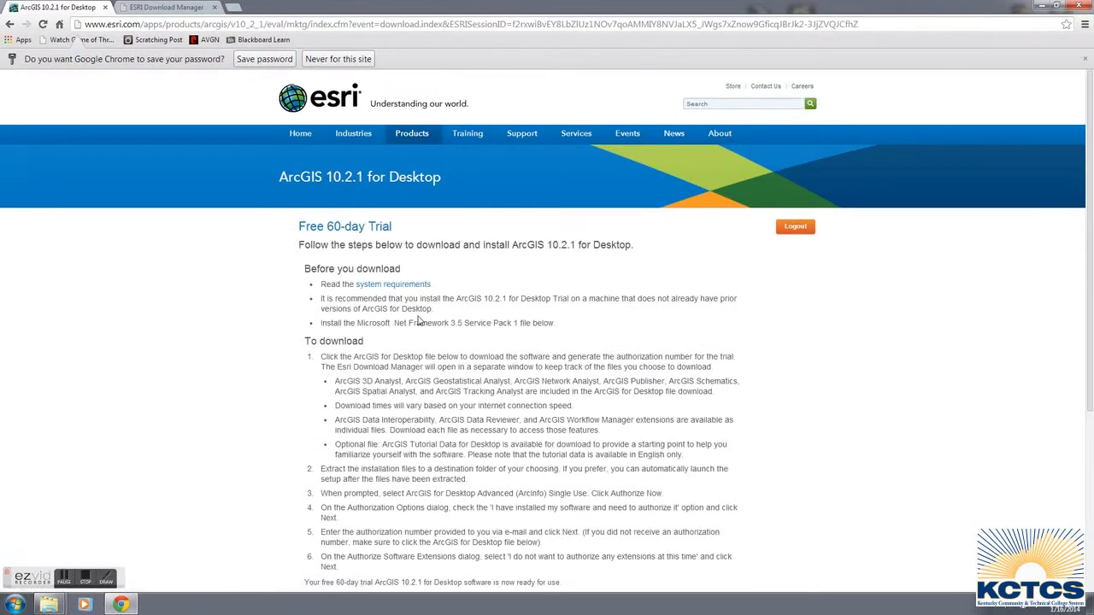
Locate the ArcGIS for Desktop entry and its download size in the trial page's file table.
scroll(419, 320, "down", 2)
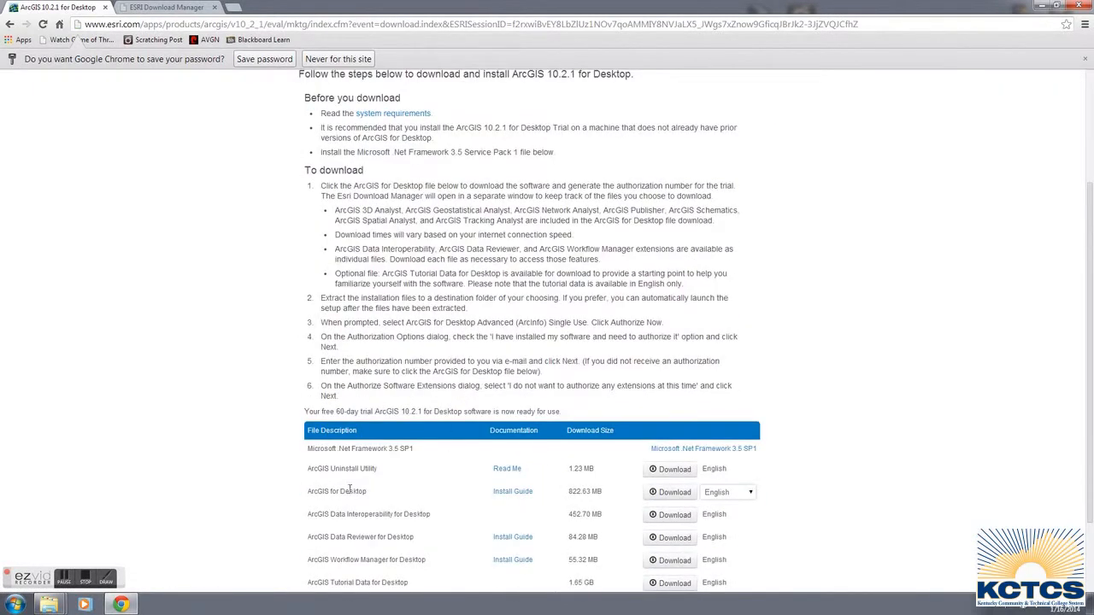
left_click_drag(308, 492, 608, 491)
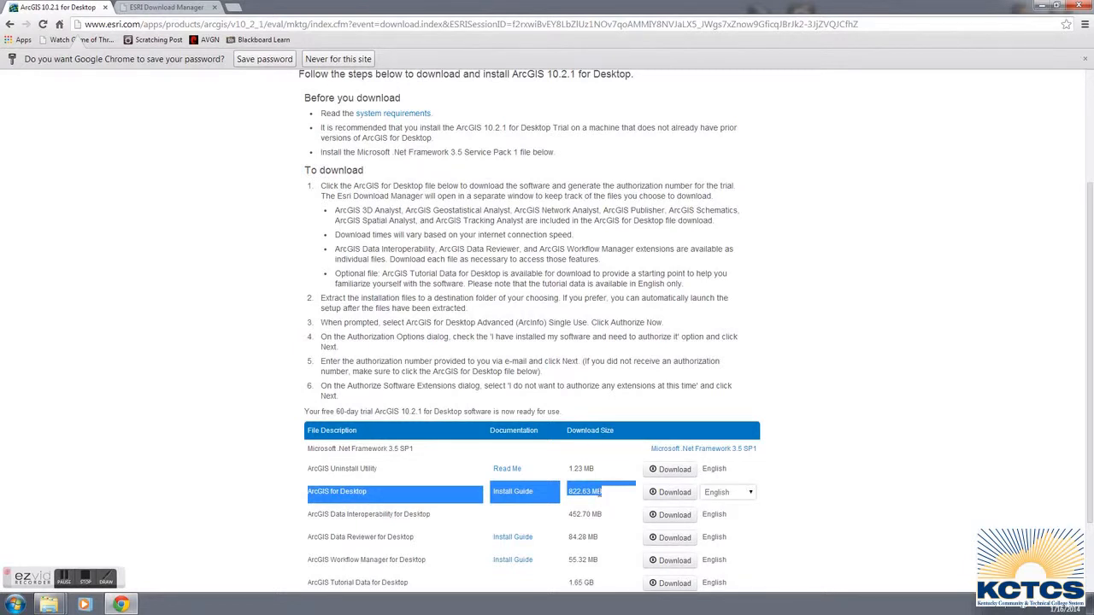
left_click(601, 492)
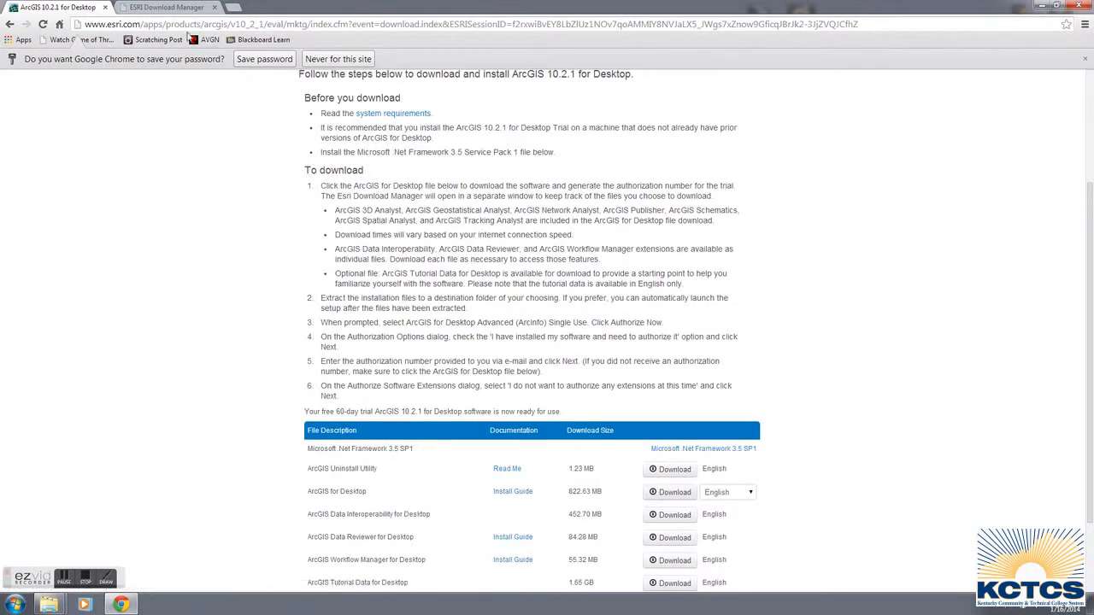
Review the Esri Download Manager page's instructions for downloading without the manager, and close the browser.
left_click(167, 7)
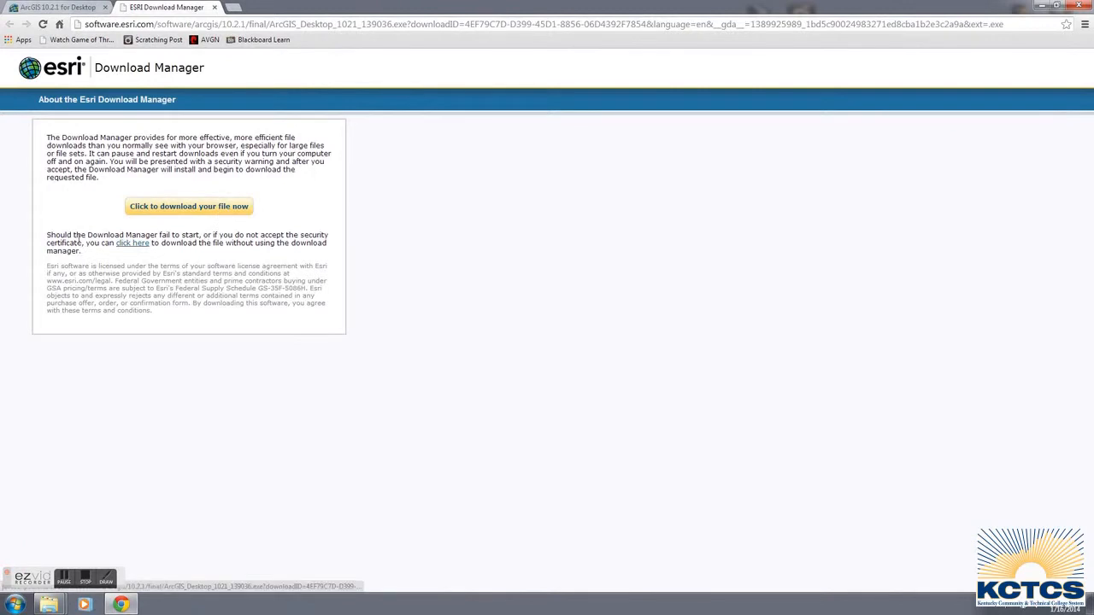
left_click_drag(49, 237, 179, 239)
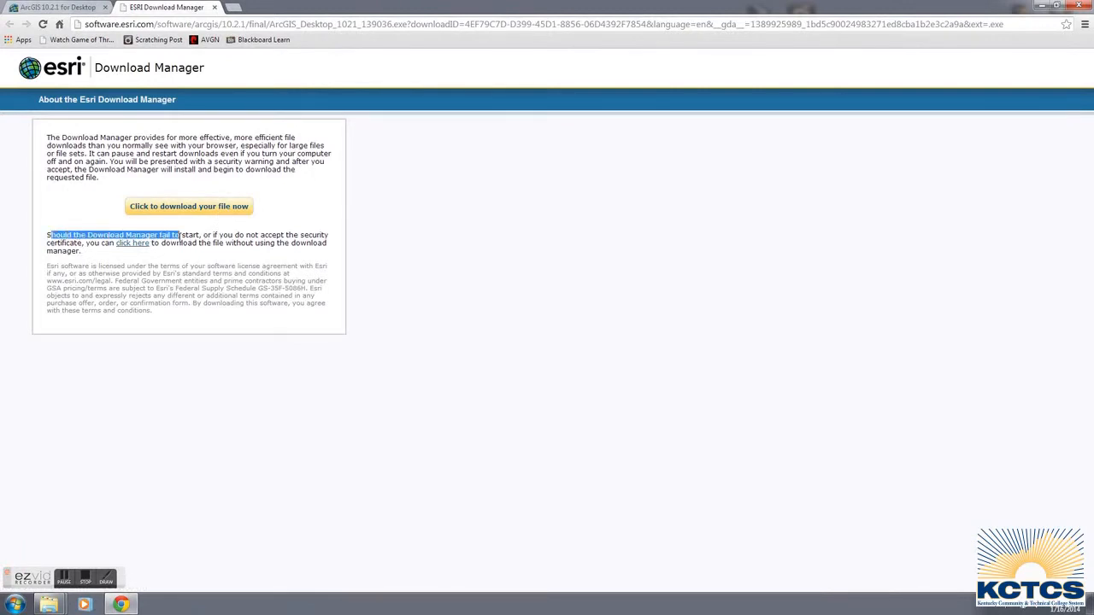
left_click(172, 245)
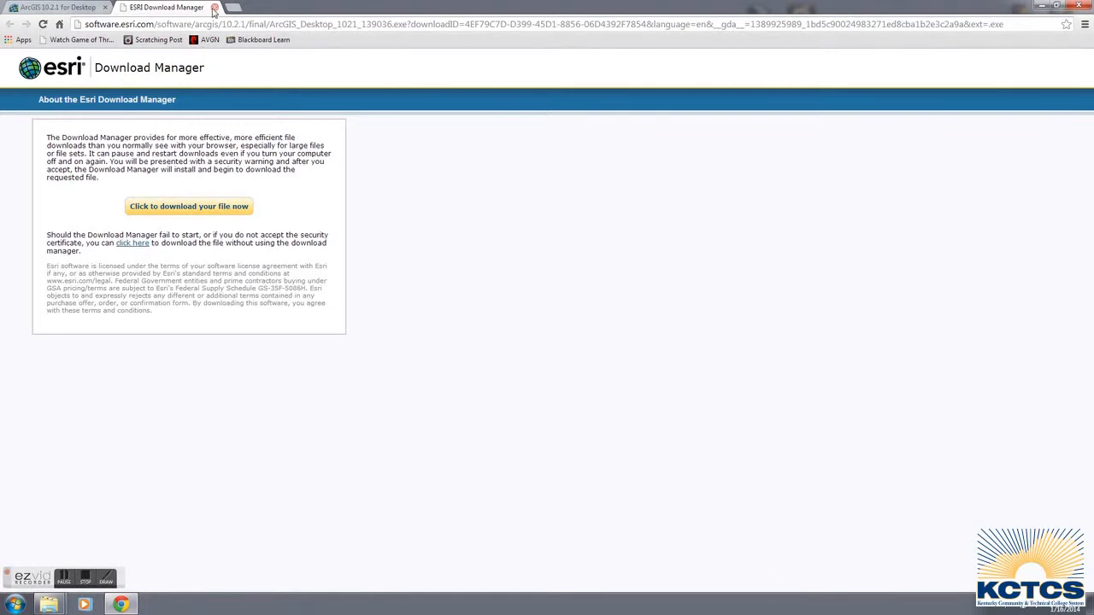
left_click(1089, 9)
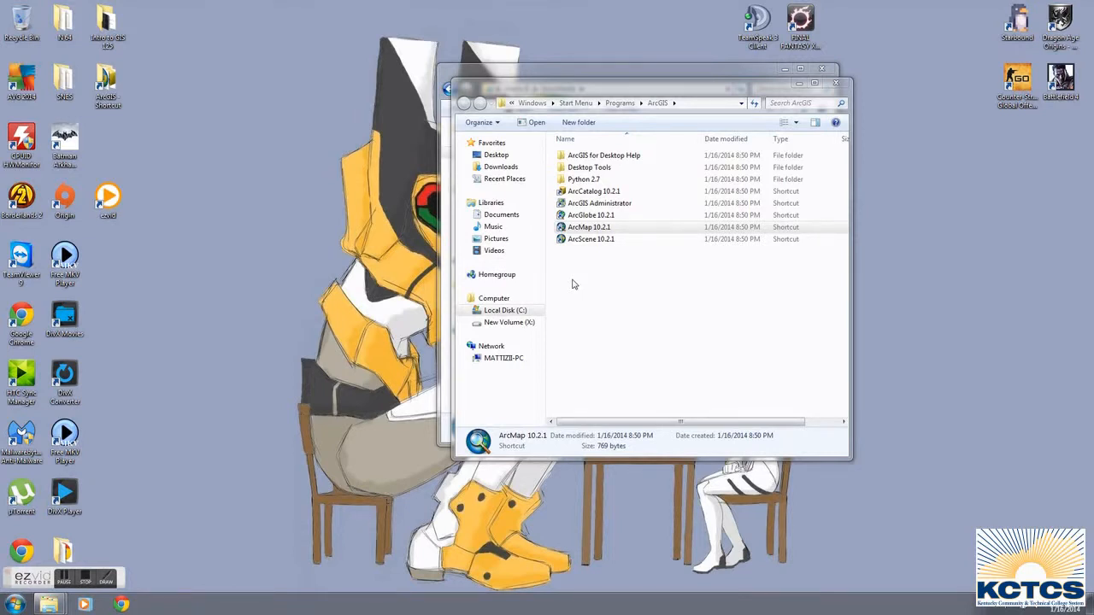
In ArcGIS Administrator, pick Standard (ArcEditor) Single Use as the Desktop product, then close it without applying, along with the open folder windows.
left_click(590, 204)
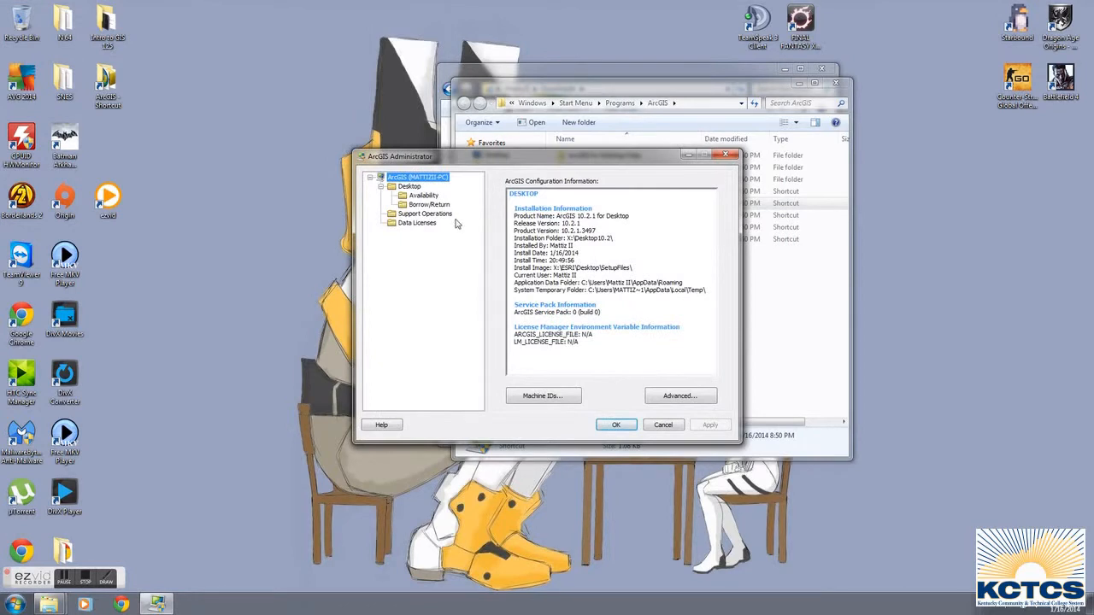
left_click(411, 187)
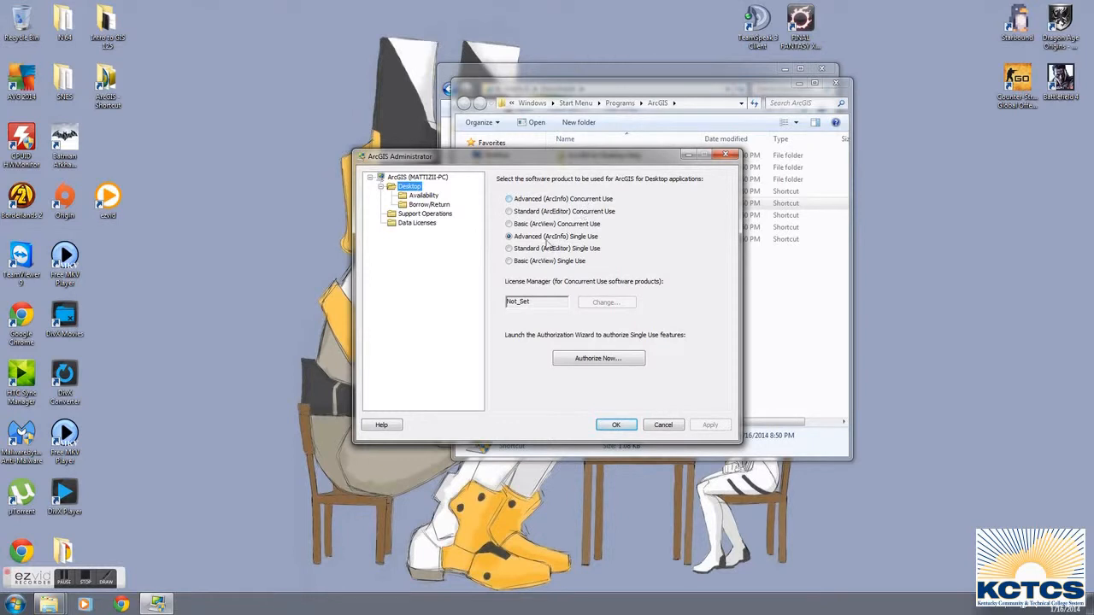
left_click(511, 249)
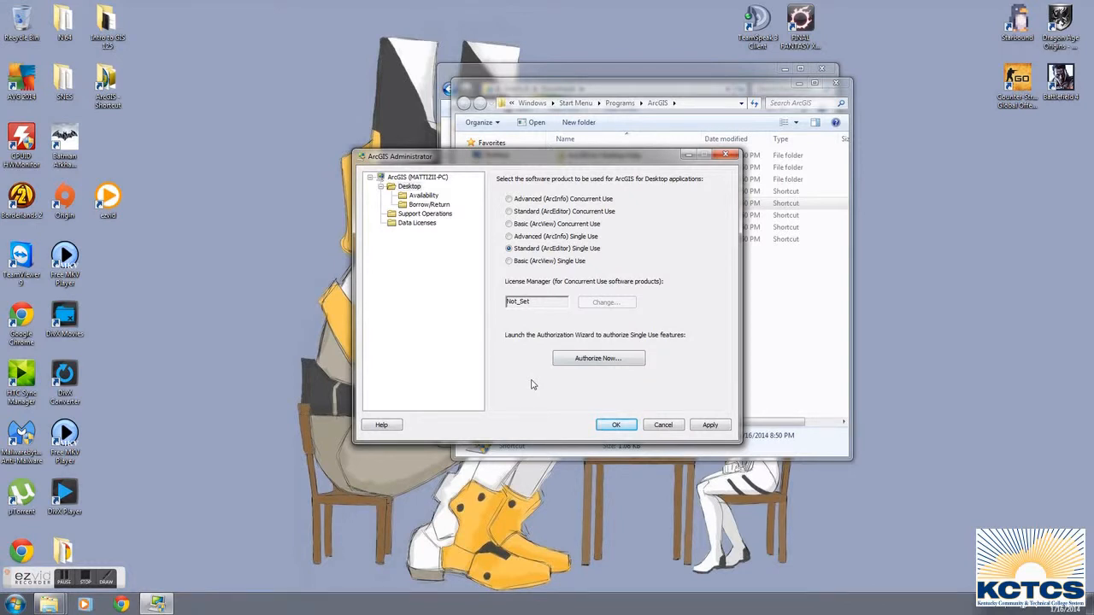
left_click(725, 154)
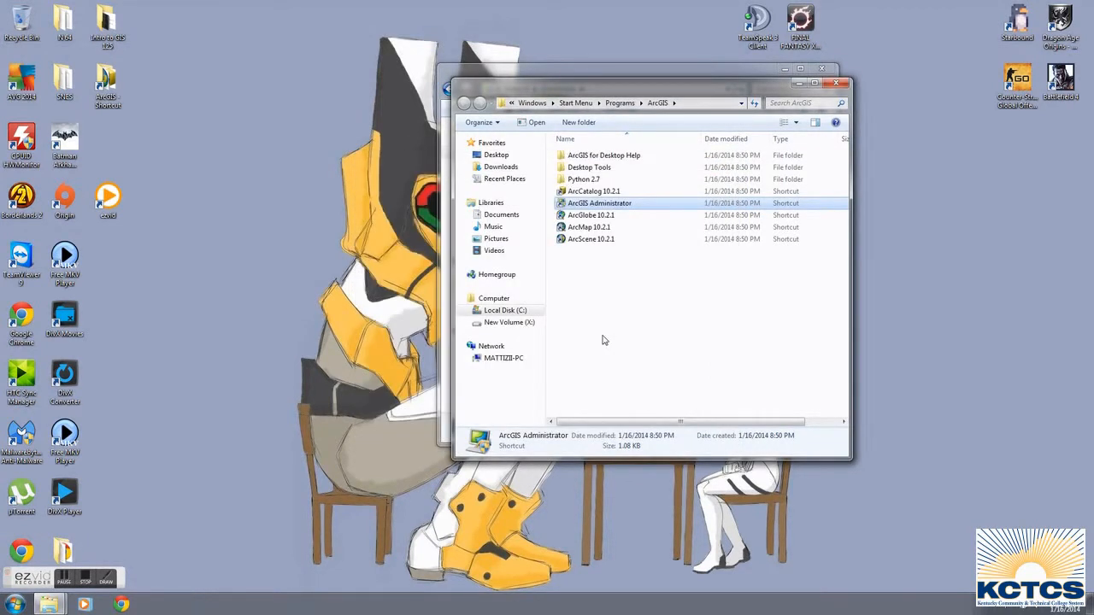
left_click(836, 83)
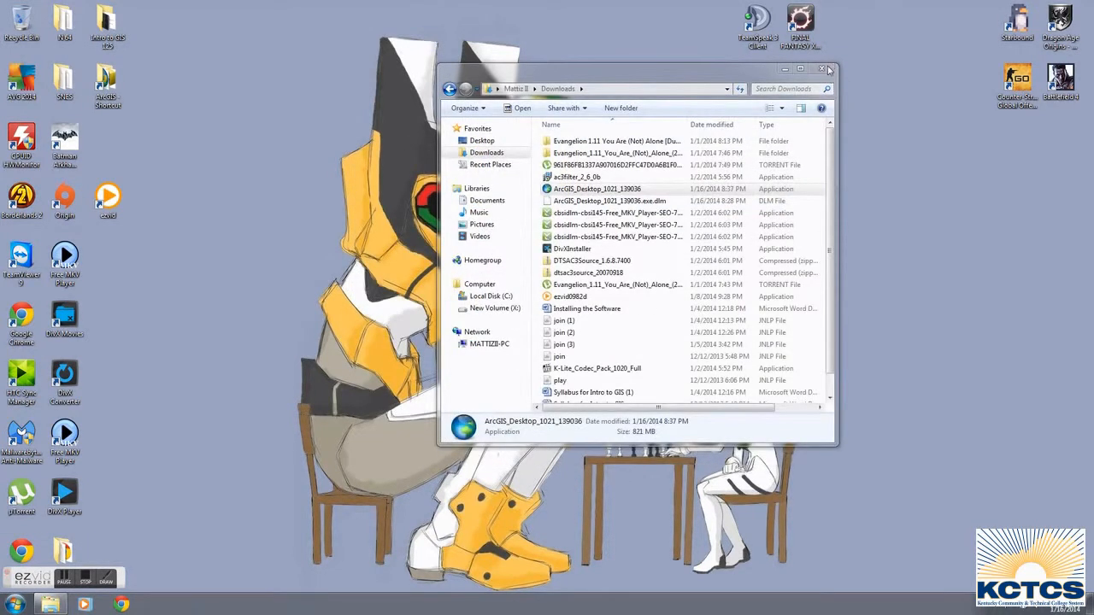
left_click(825, 69)
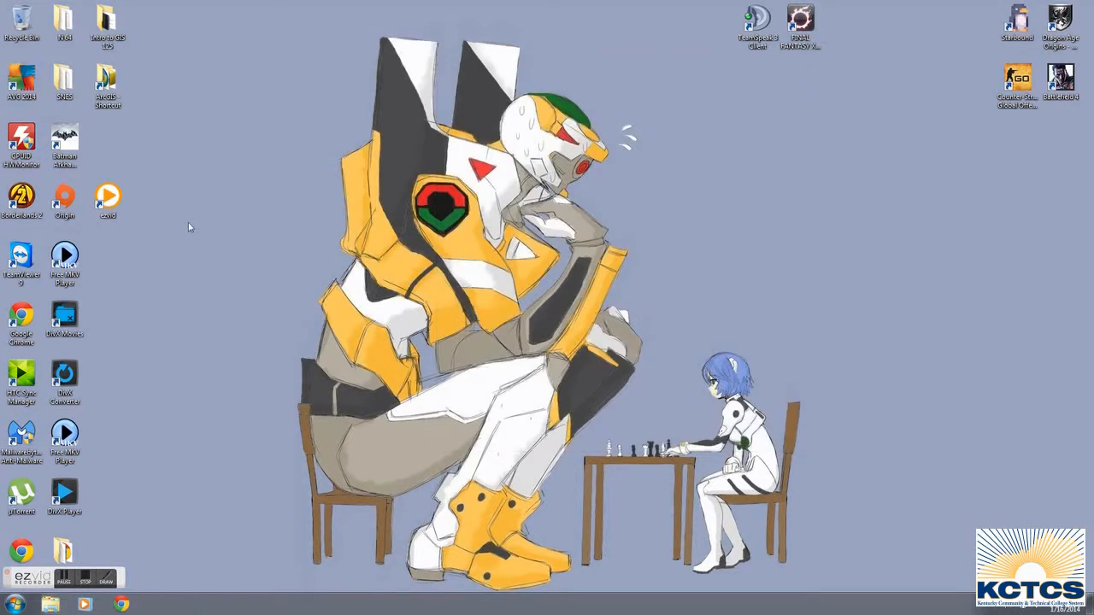
Open ArcGIS Administrator from the installed ArcGIS programs, examine the Desktop product and authorization options, and cancel.
left_click(15, 604)
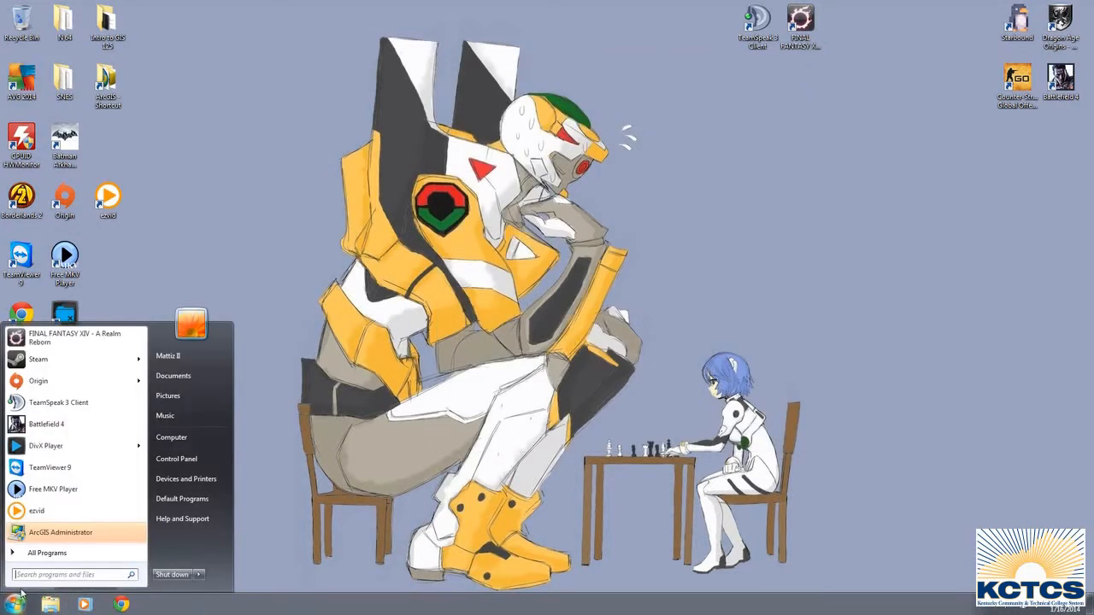
left_click(51, 554)
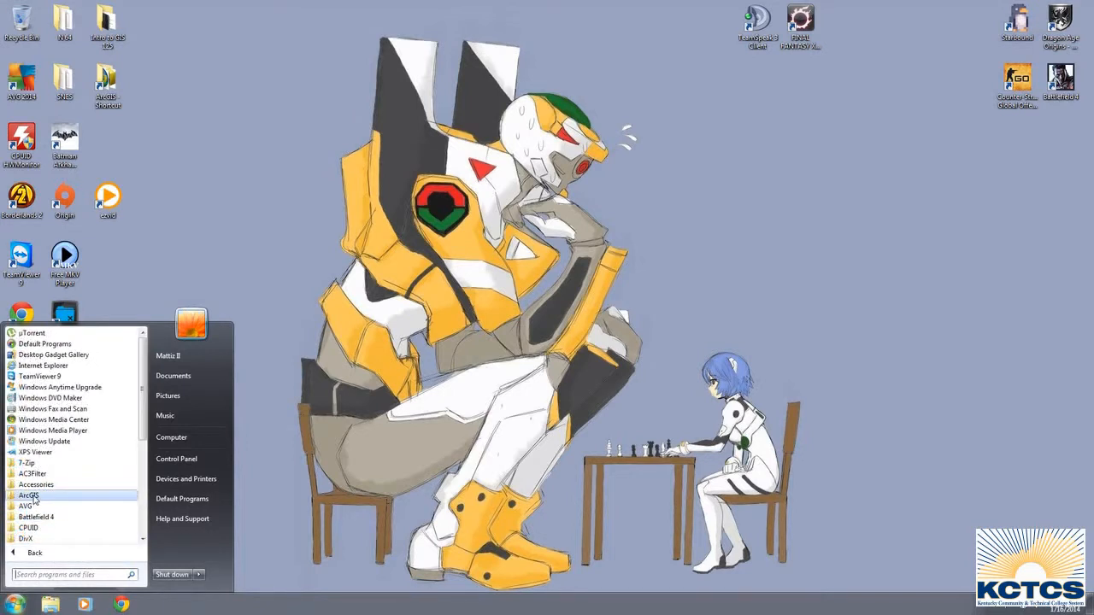
left_click(29, 496)
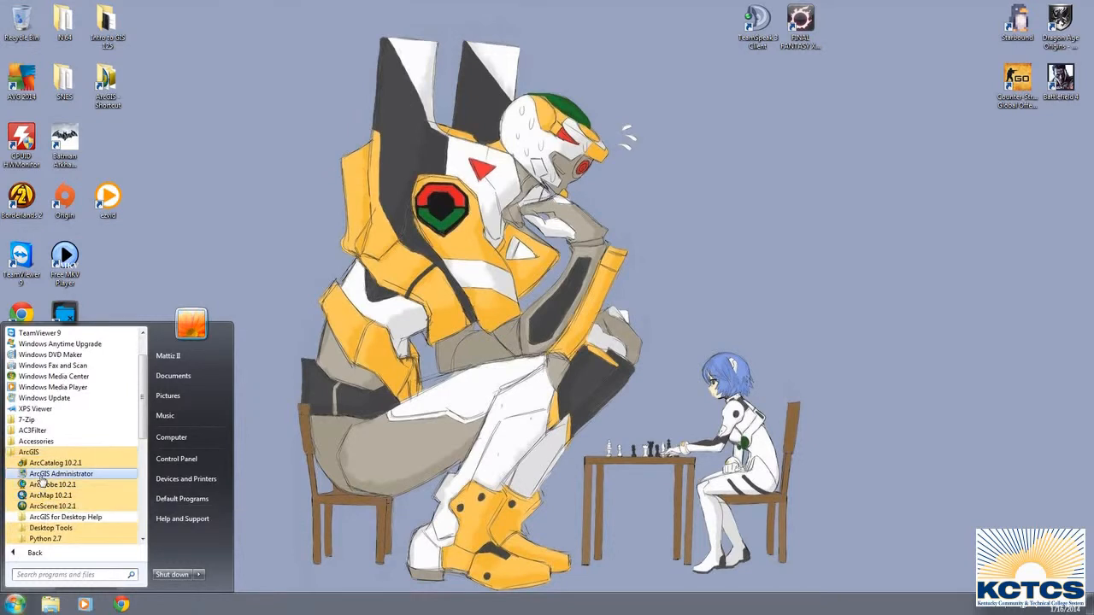
left_click(41, 475)
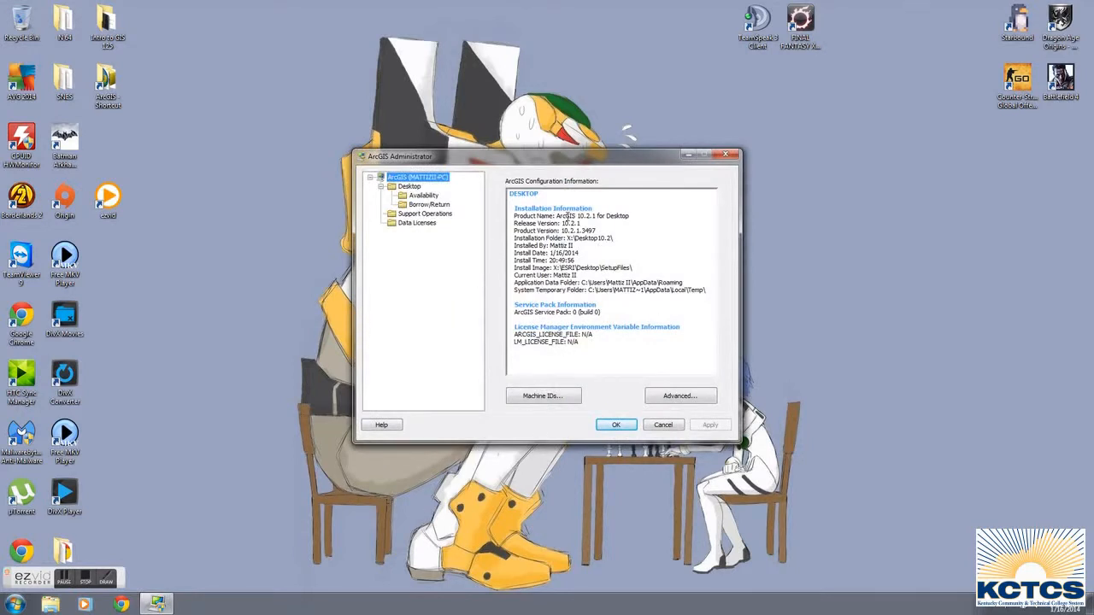
left_click(415, 188)
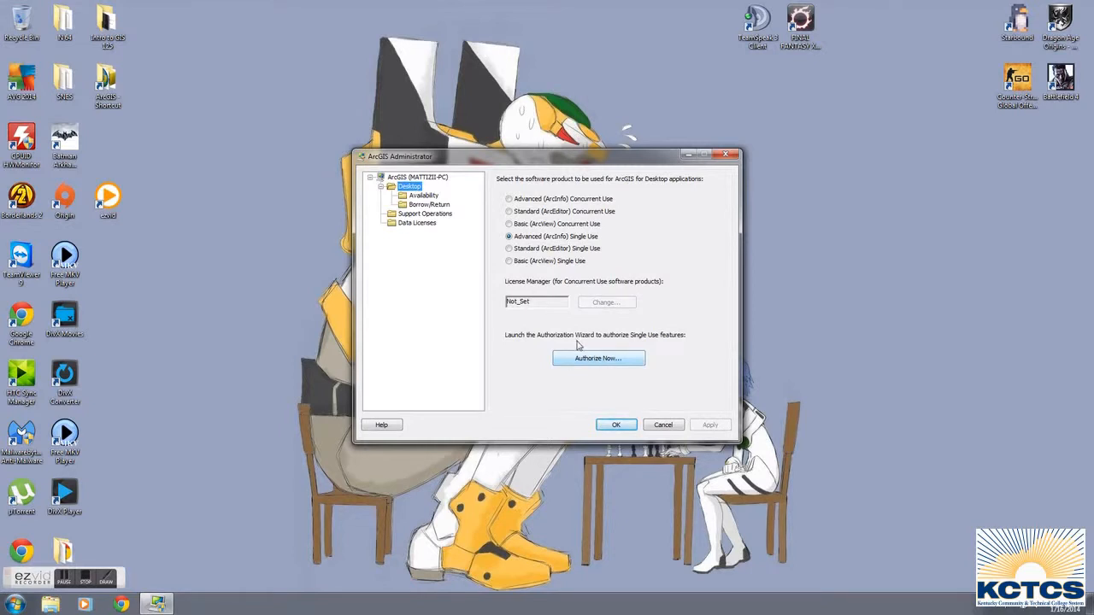
left_click(661, 426)
left_click(15, 604)
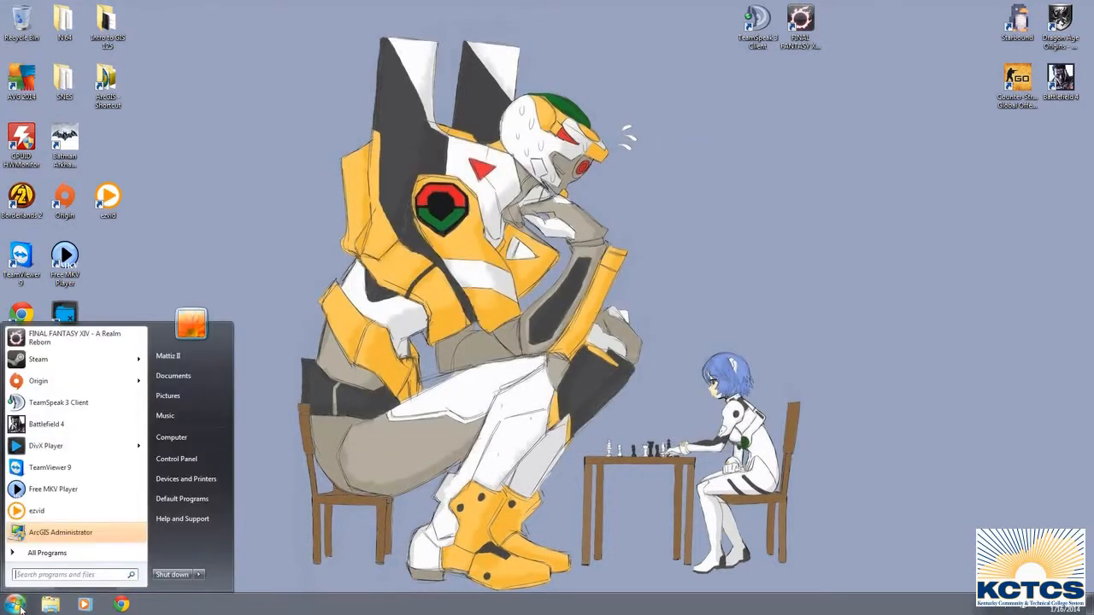
left_click(34, 554)
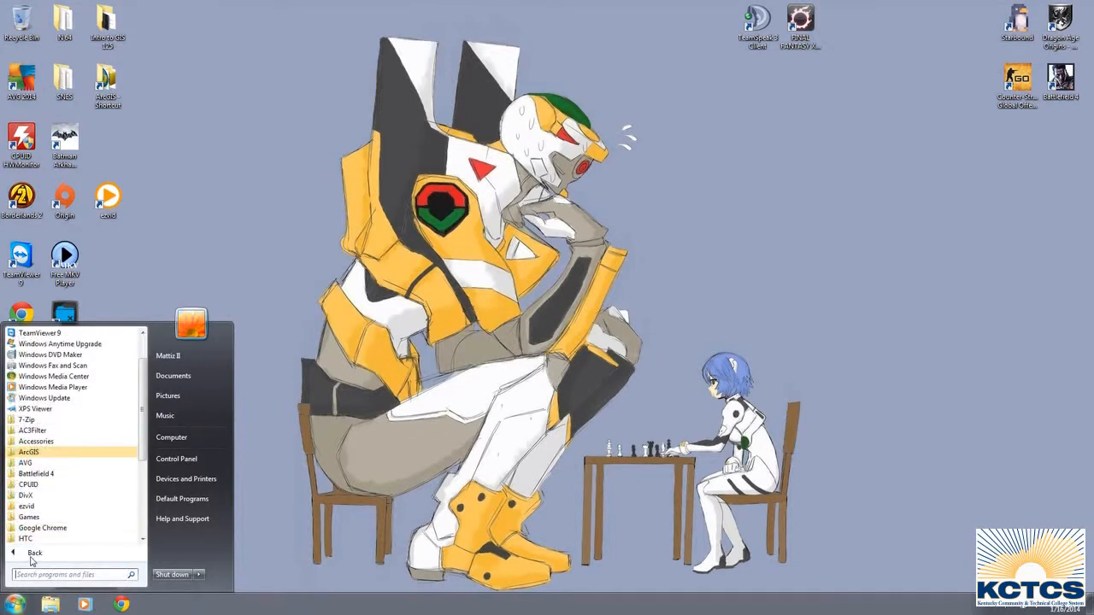
left_click(377, 342)
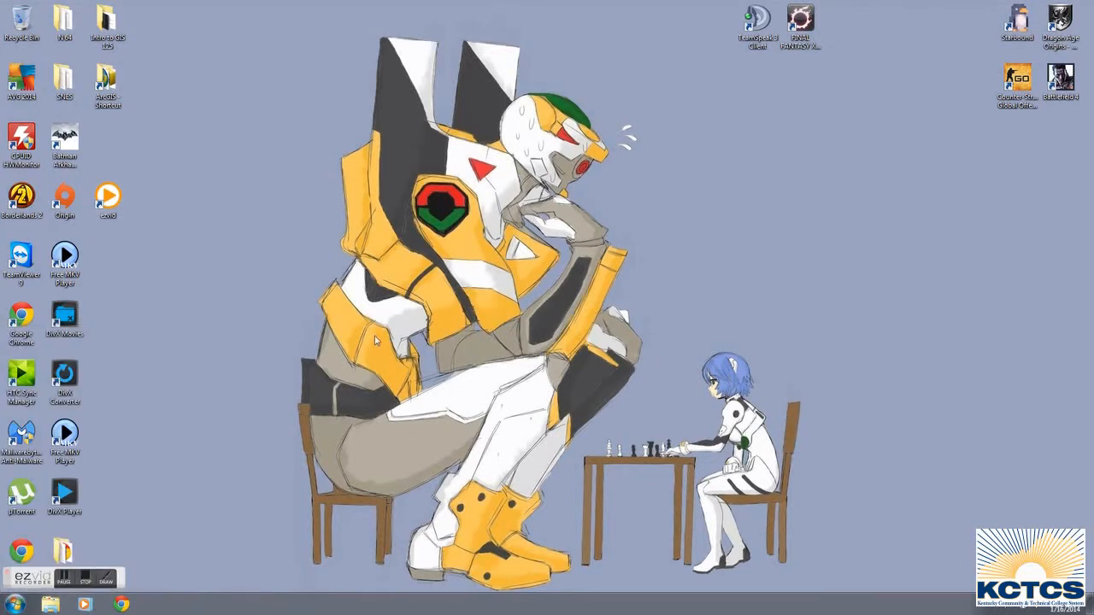
Launch ArcMap 10.2.1 from the ArcGIS shortcut folder on the desktop, start a Blank Map, and close the folder.
double_click(106, 75)
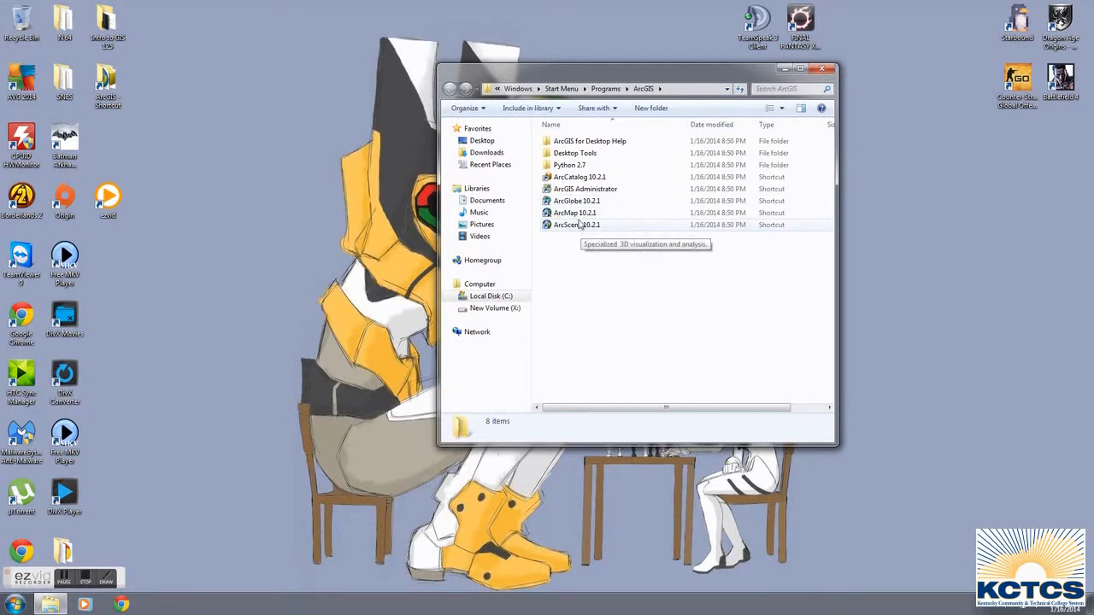
left_click(568, 215)
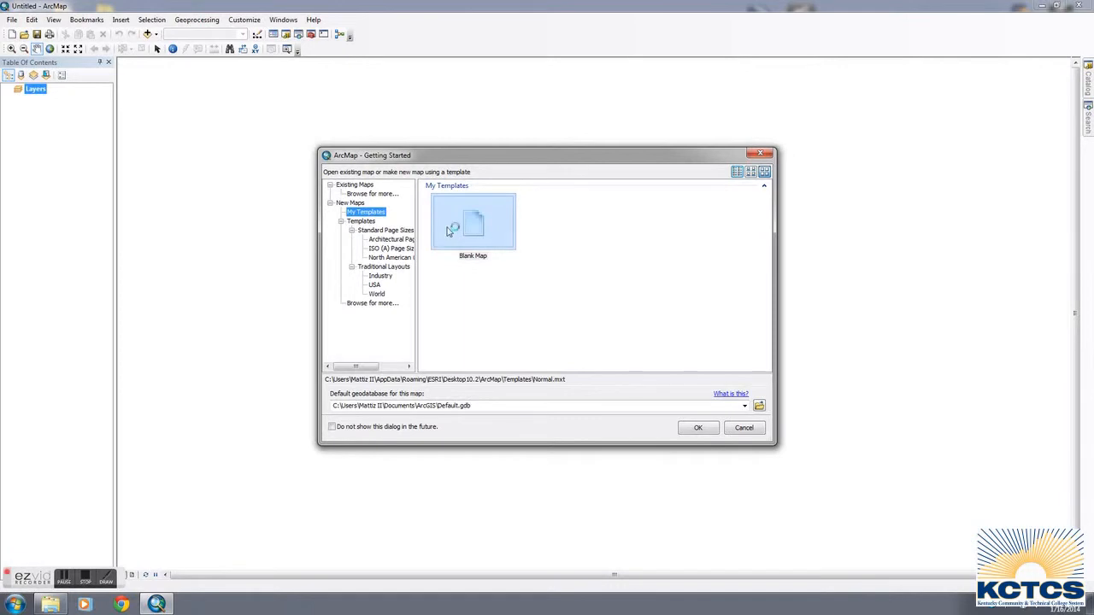
left_click(697, 428)
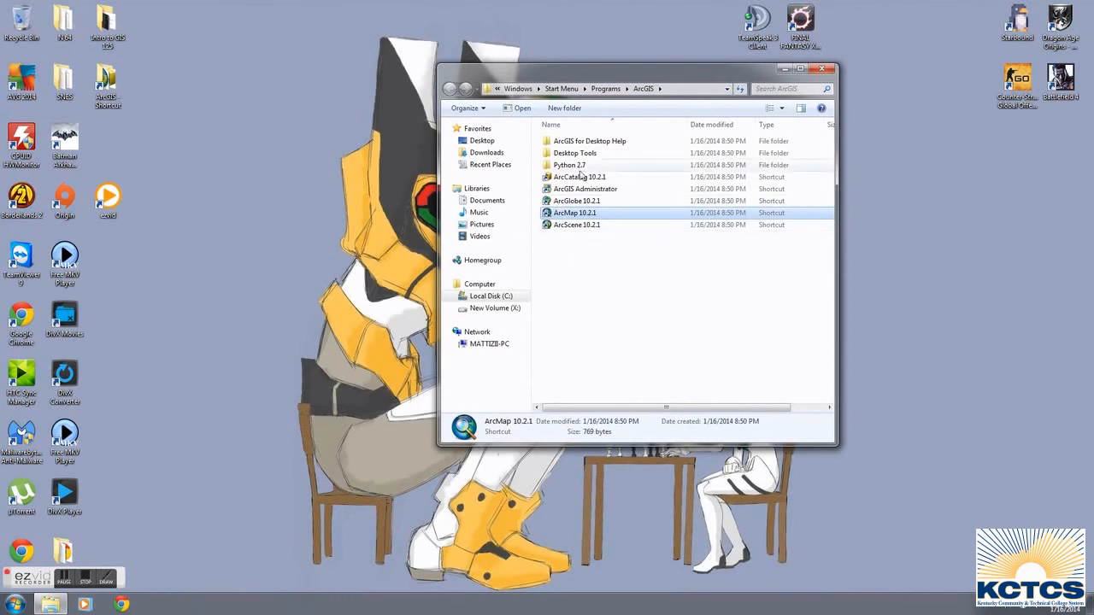
left_click(827, 70)
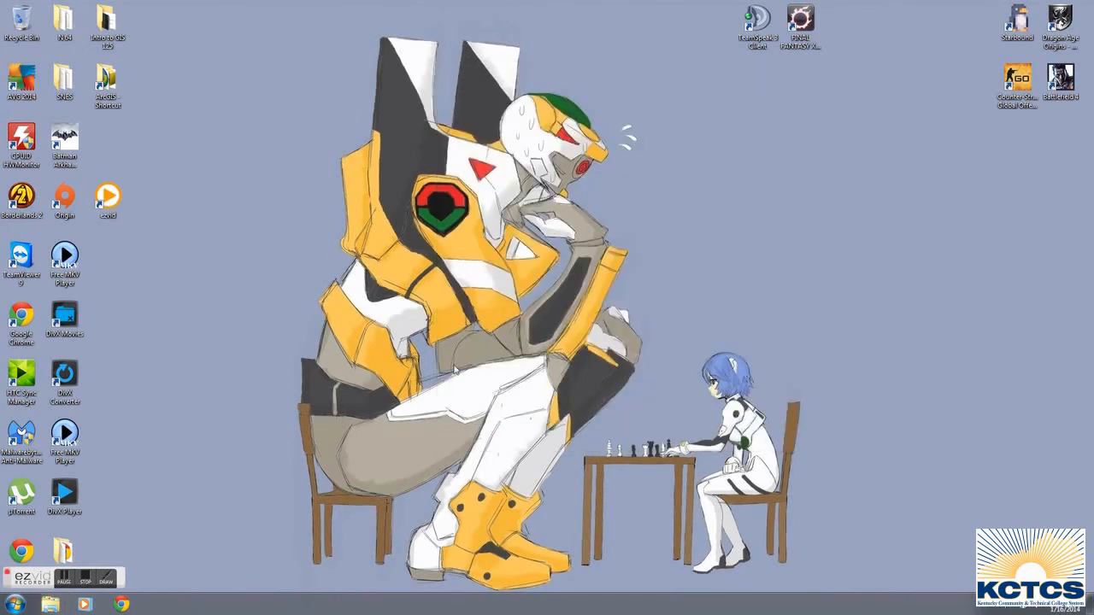